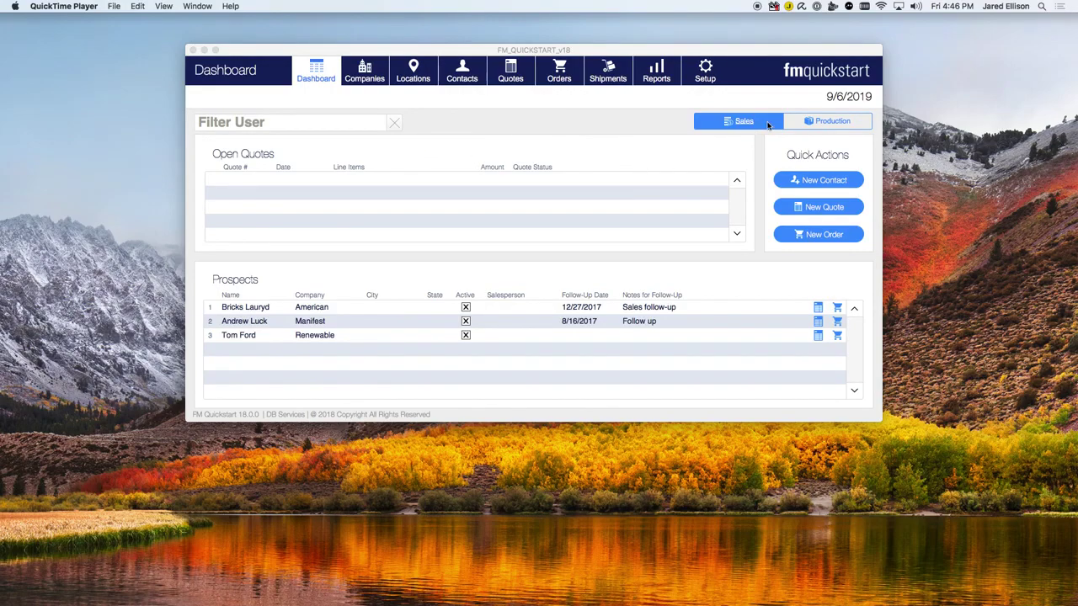
- Activate the FileMaker window to show the Sales dashboard with three prospects and no open quotes
{"action": "left_click", "coordinate": [815, 123]}
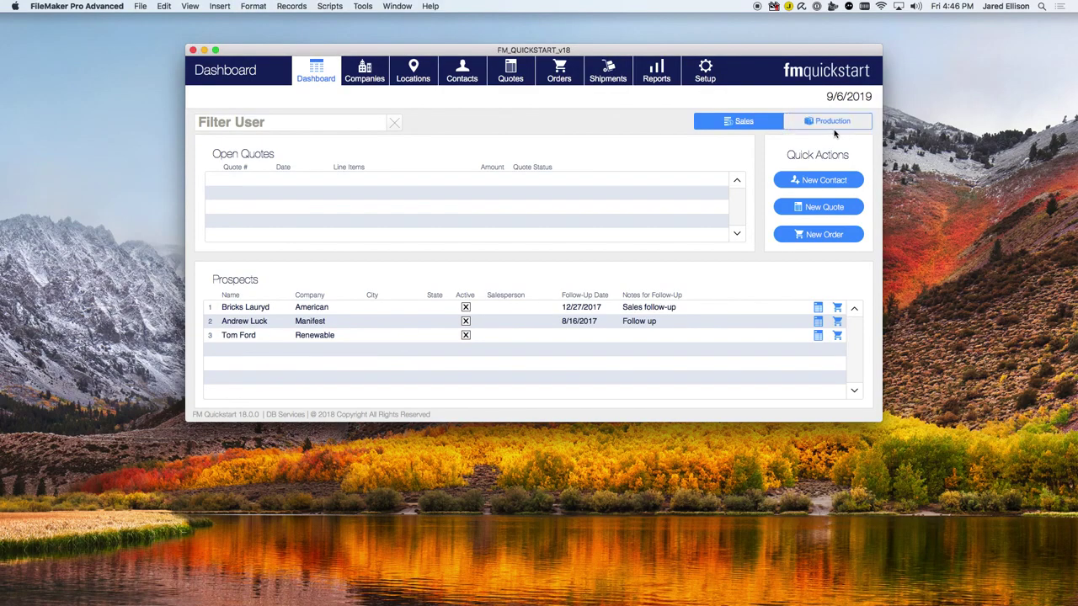
- Switch the dashboard to Production and open the first unpaid Glasses order
{"action": "left_click", "coordinate": [825, 121]}
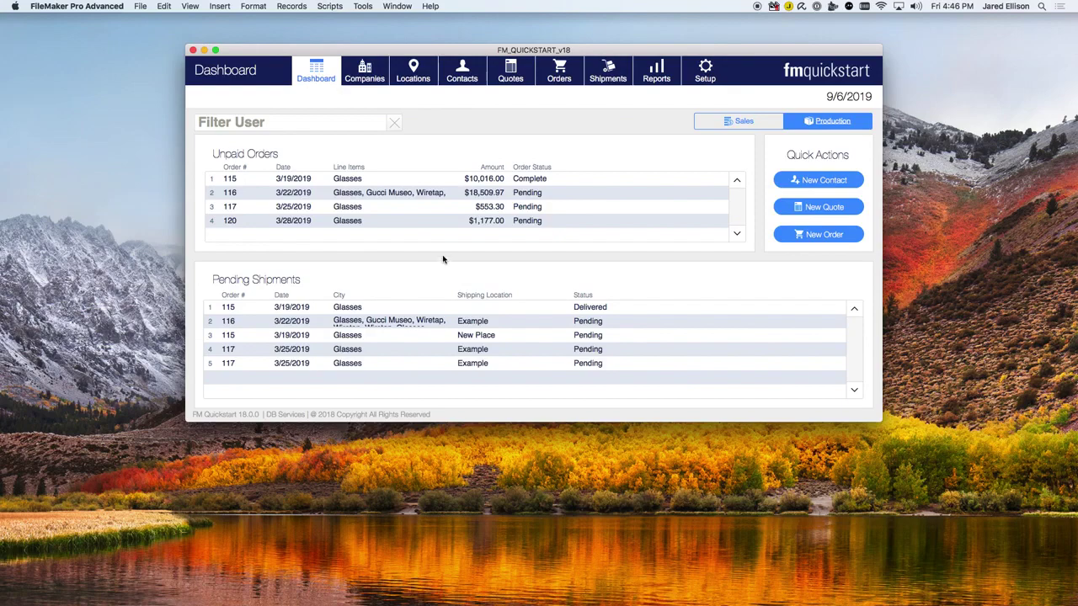
{"action": "left_click", "coordinate": [351, 183]}
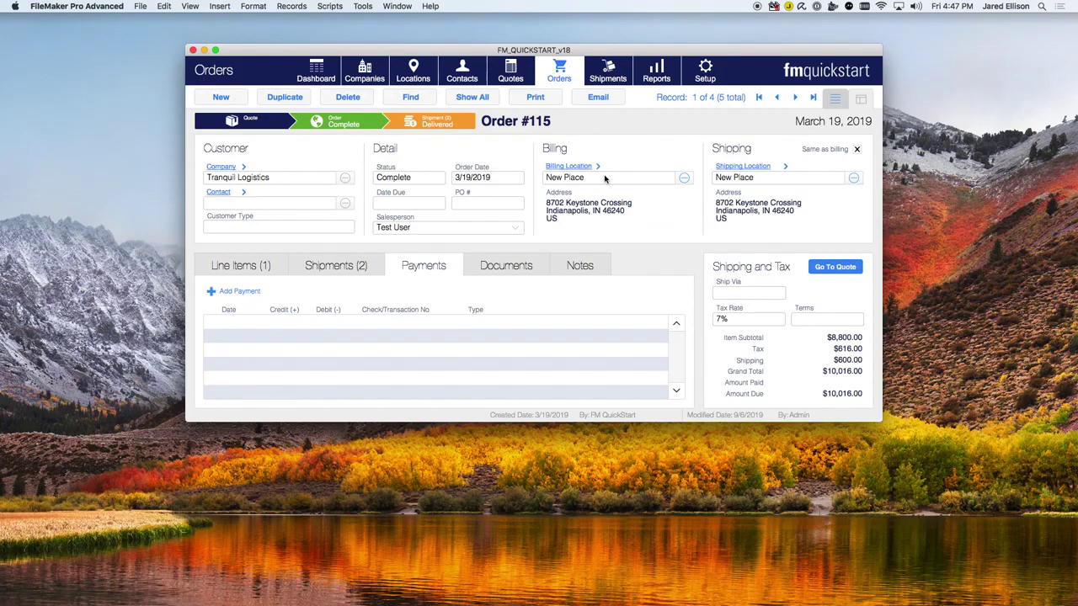
- Review the order's line items, leaving its status as Complete
{"action": "left_click", "coordinate": [280, 270]}
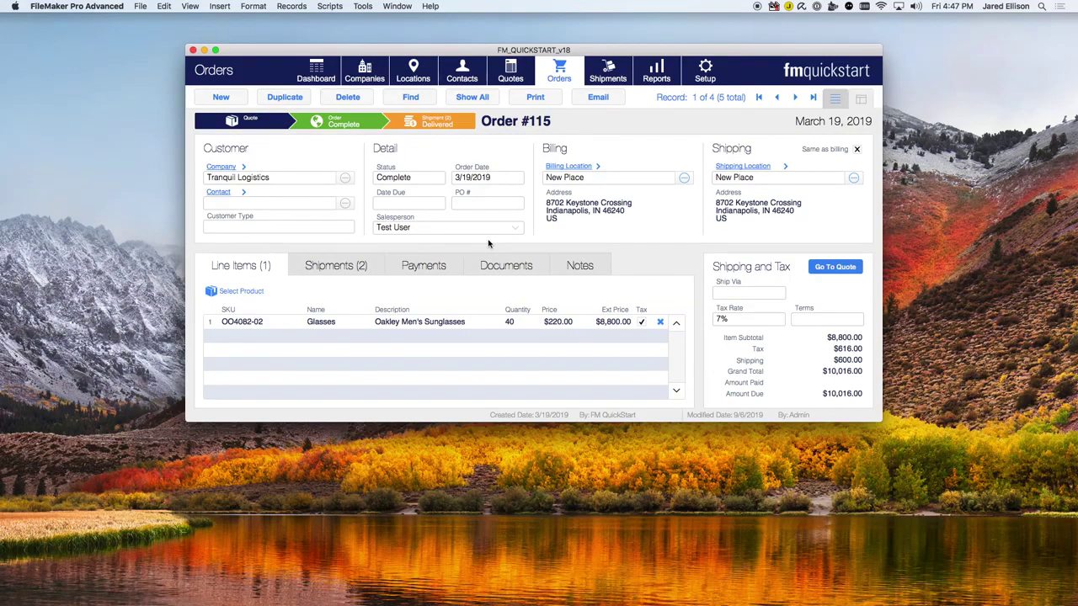
{"action": "left_click", "coordinate": [419, 179]}
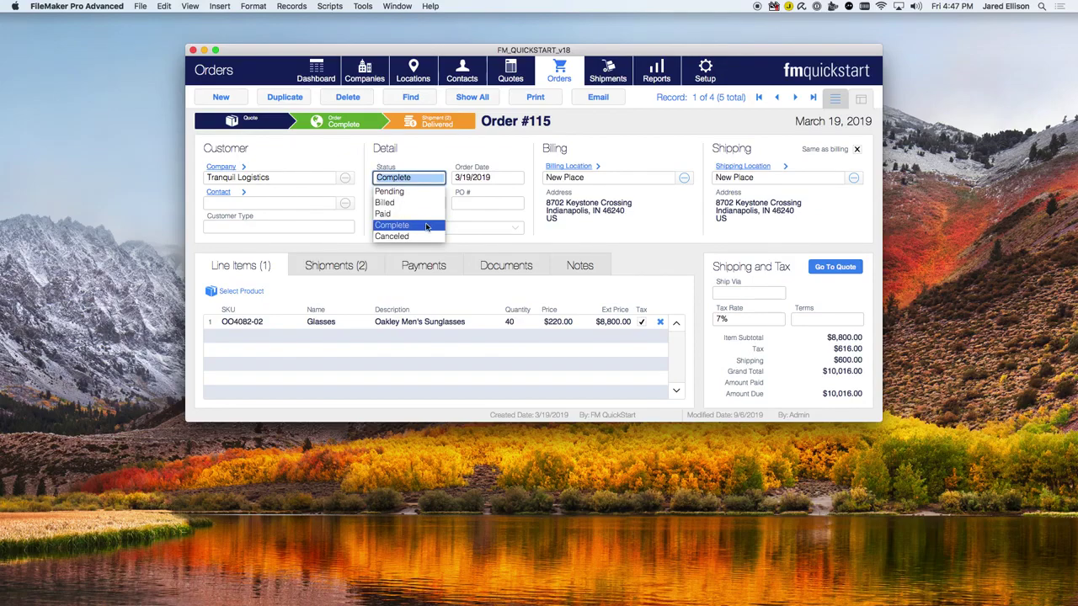
{"action": "left_click", "coordinate": [504, 158]}
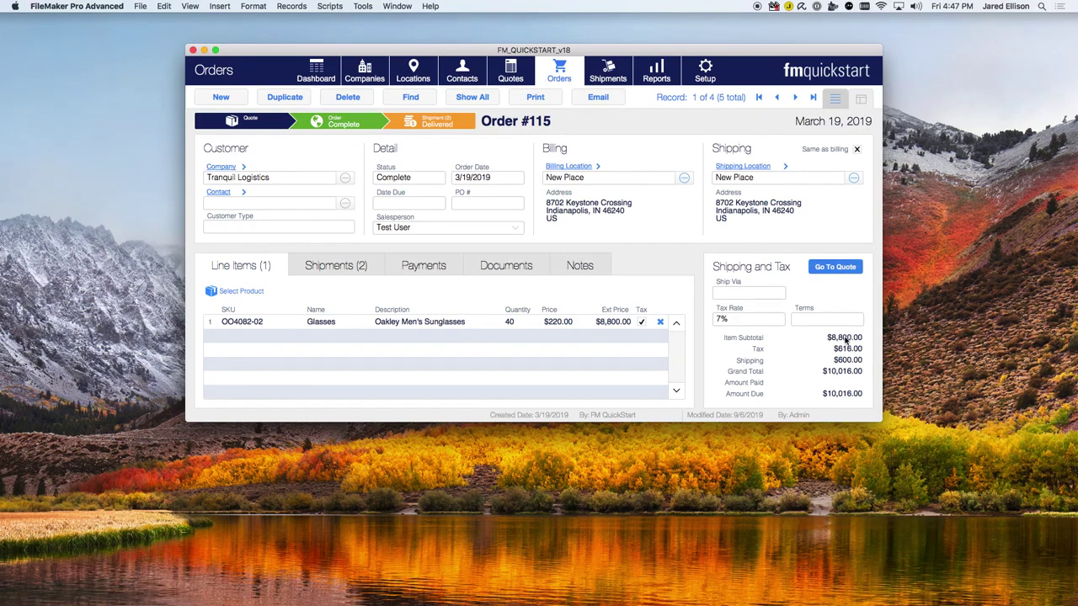
- Check the order's shipments and payments, then go to delivered Shipment #115A
{"action": "left_click", "coordinate": [361, 274]}
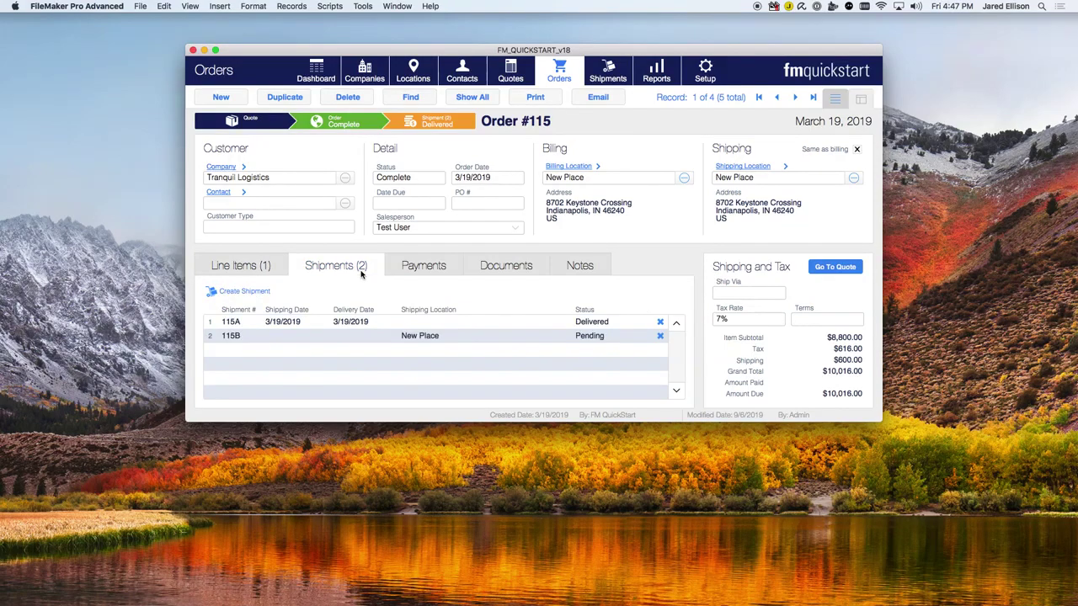
{"action": "left_click", "coordinate": [410, 271]}
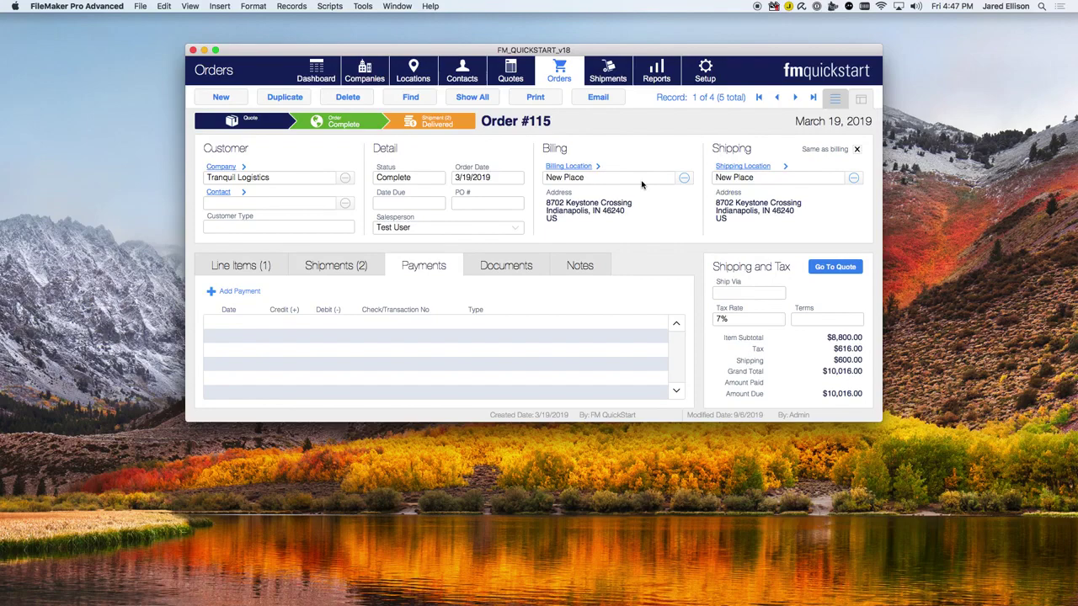
{"action": "left_click", "coordinate": [243, 265]}
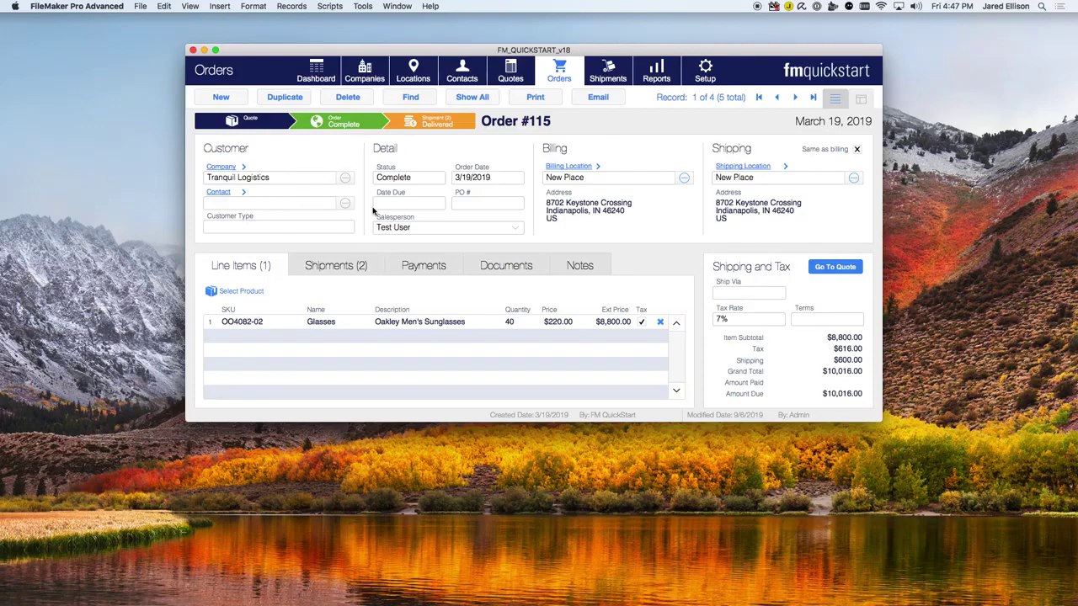
{"action": "left_click", "coordinate": [436, 124]}
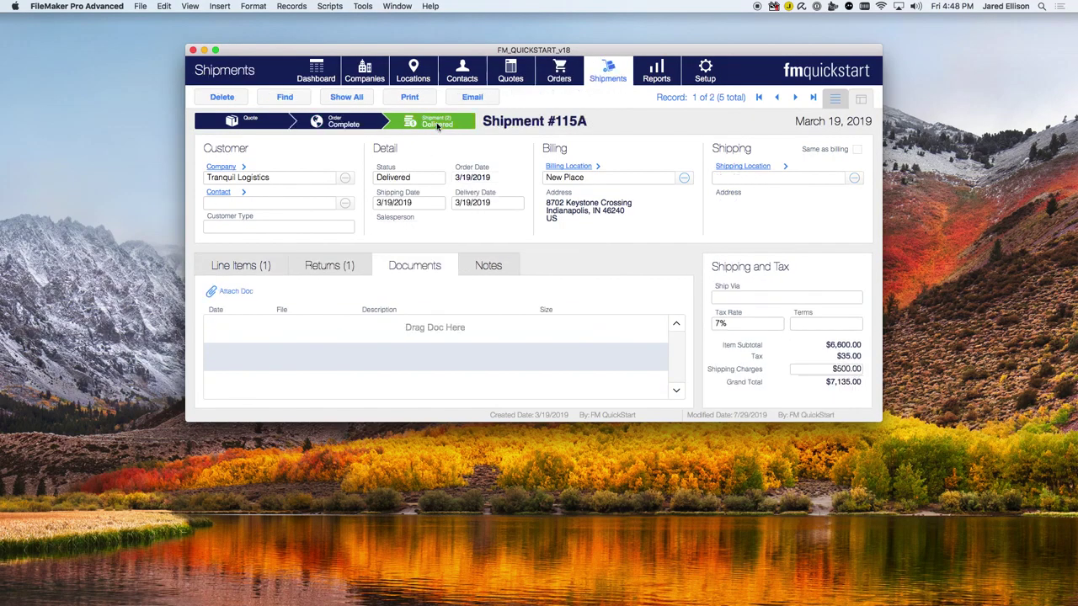
- Show Shipment #115A's line items, leaving its status as Delivered
{"action": "left_click", "coordinate": [241, 265]}
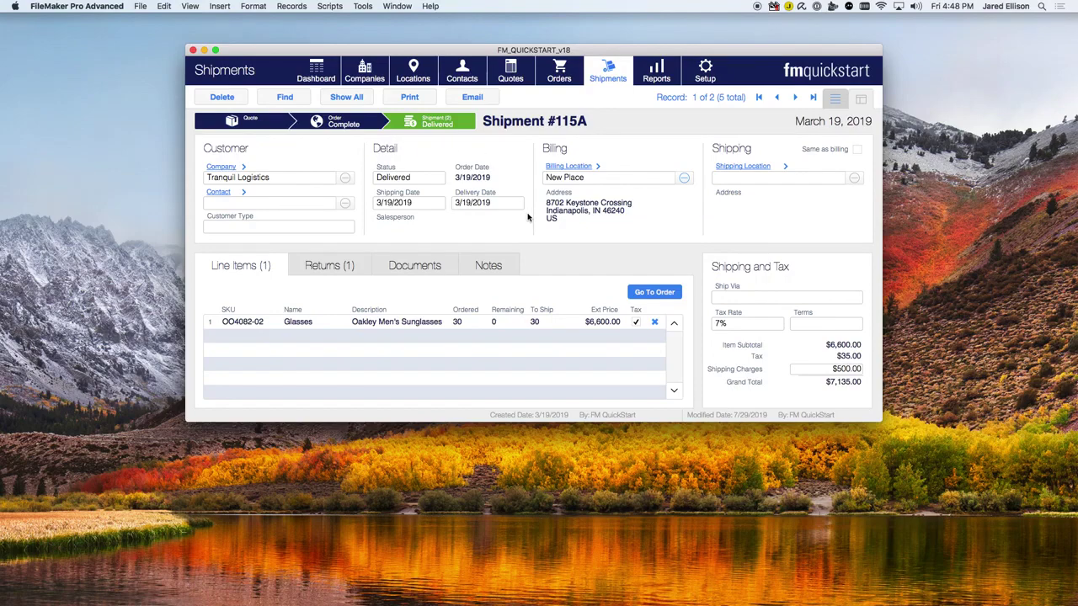
{"action": "left_click", "coordinate": [432, 183]}
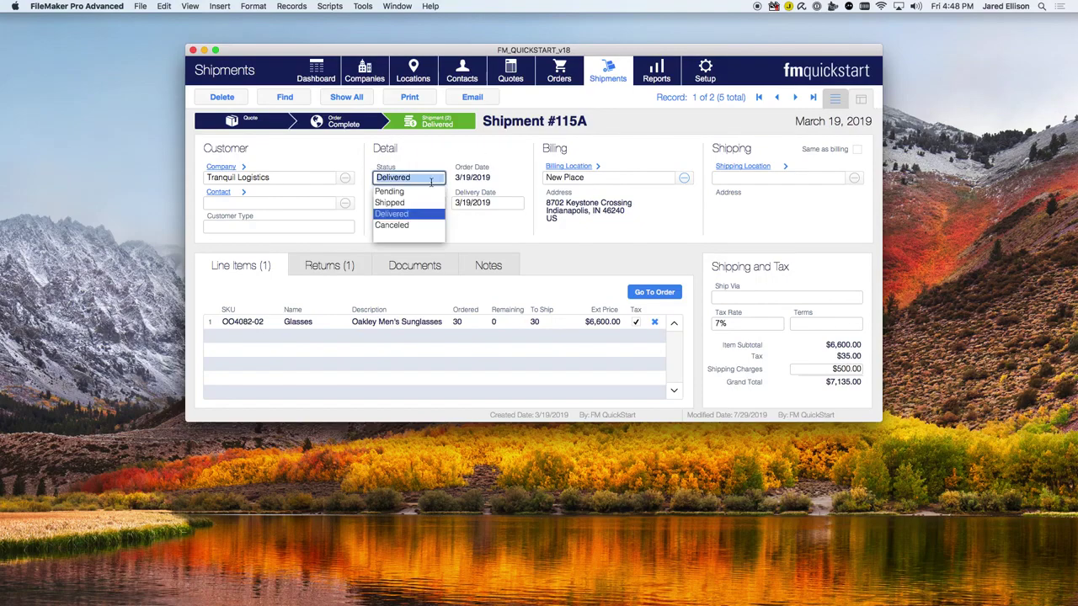
{"action": "left_click", "coordinate": [474, 231]}
{"action": "left_click", "coordinate": [442, 231]}
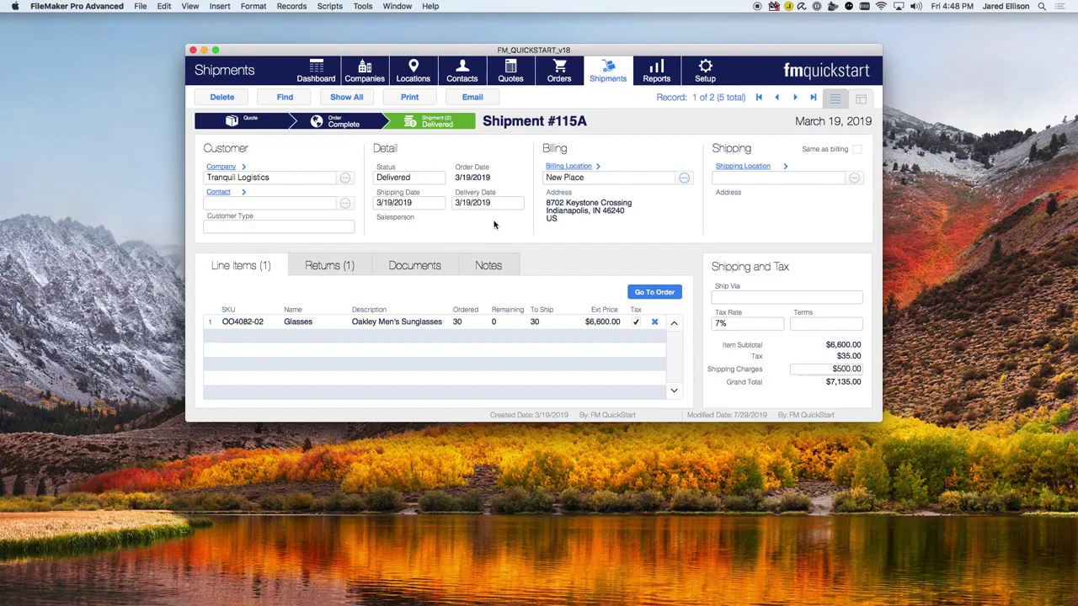
- View the shipment's returns, including the 3/19/19 Tranquil Logistics return
{"action": "left_click", "coordinate": [342, 270]}
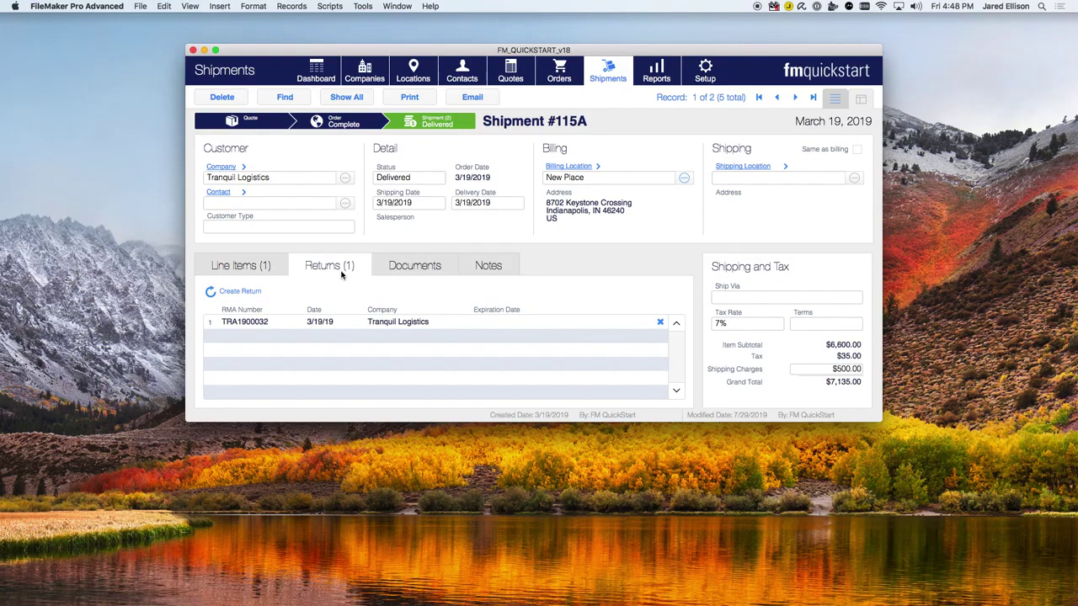
{"action": "left_click", "coordinate": [363, 321]}
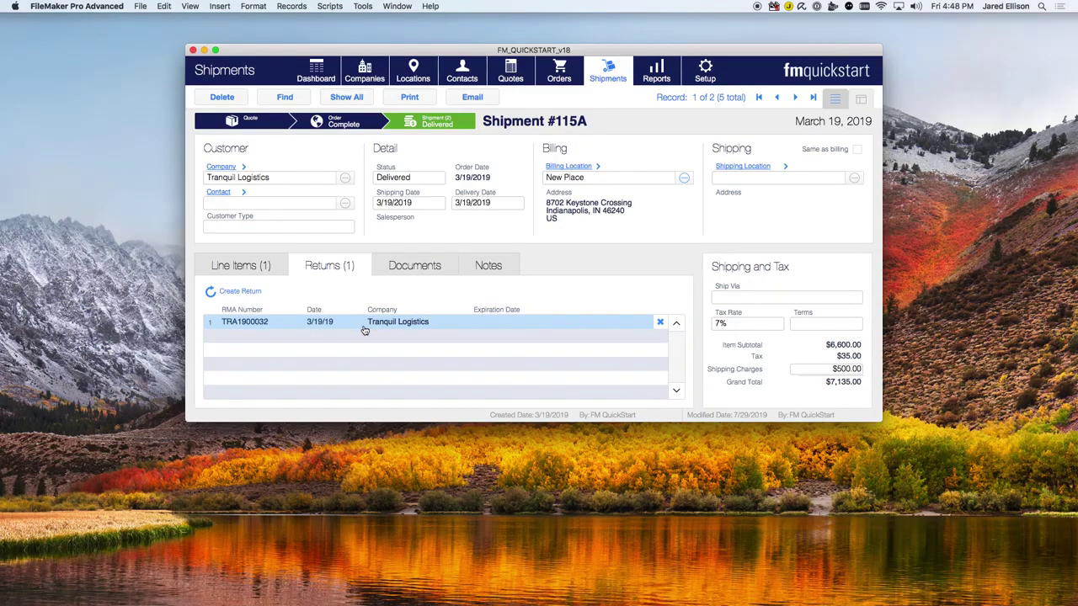
{"action": "left_click", "coordinate": [378, 312]}
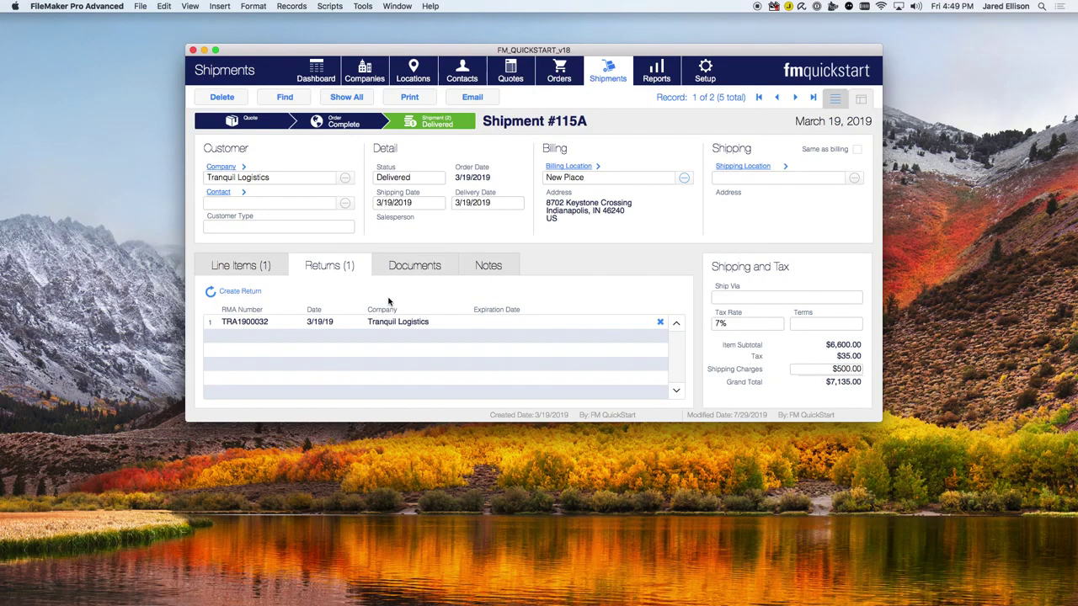
- Go back to Order 115, preview and close its invoice, then open Setup
{"action": "left_click", "coordinate": [344, 125]}
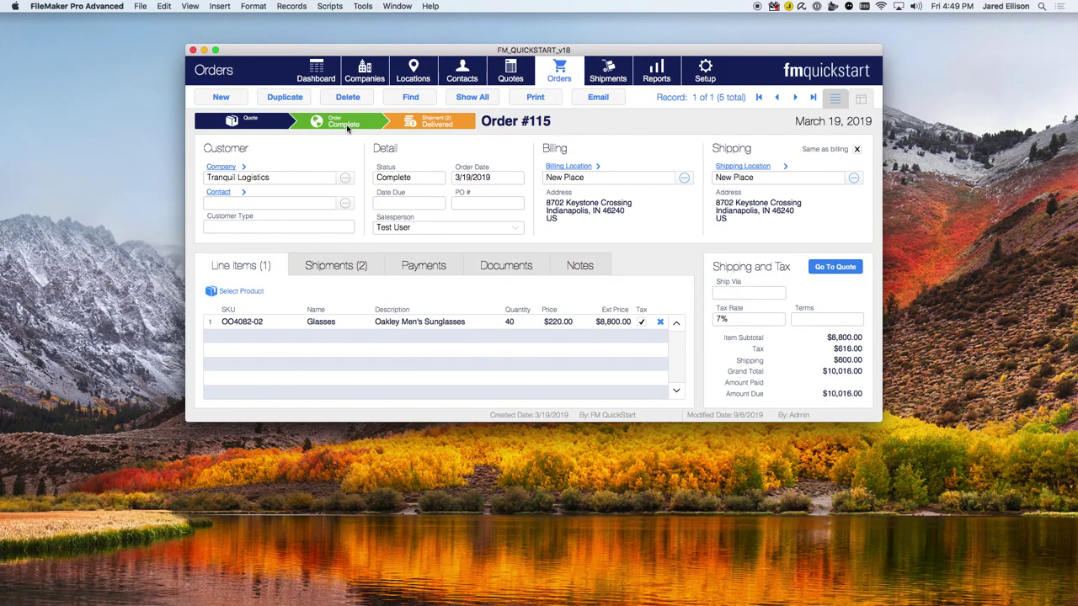
{"action": "left_click", "coordinate": [550, 98]}
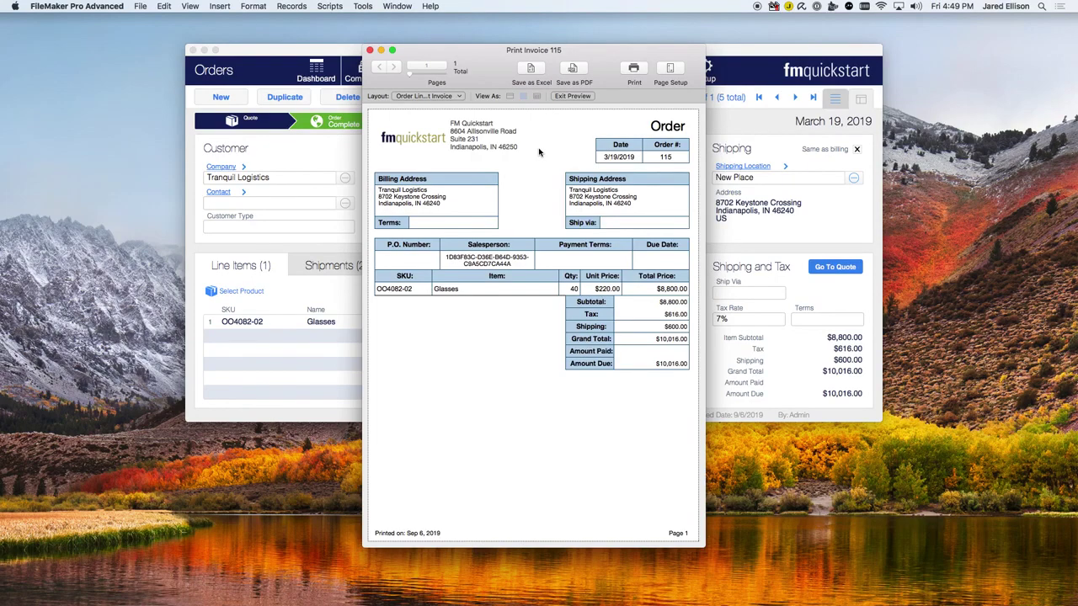
{"action": "left_click", "coordinate": [369, 50]}
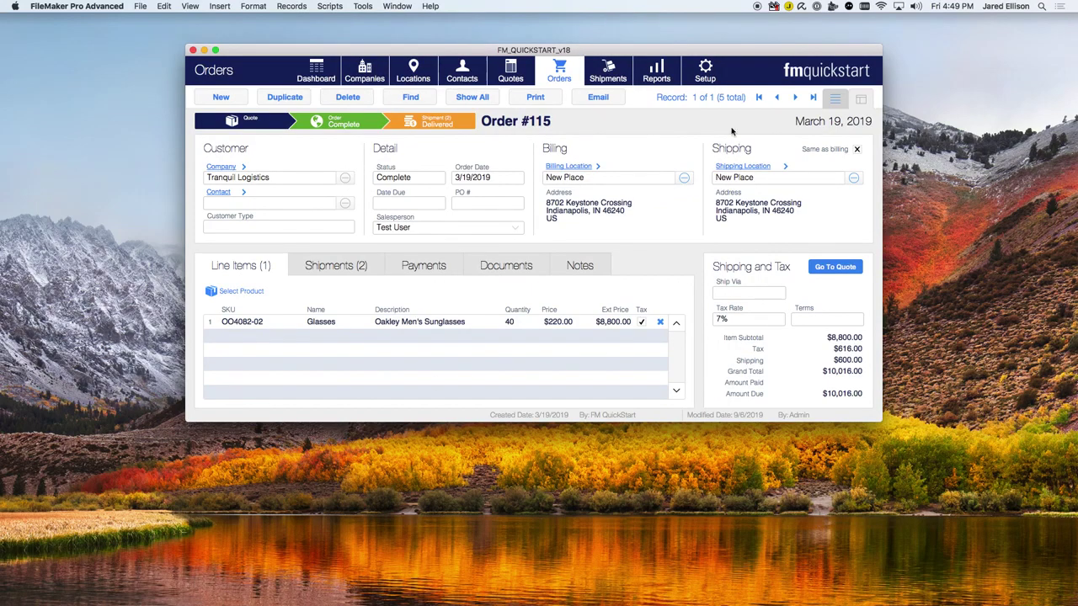
{"action": "left_click", "coordinate": [707, 73]}
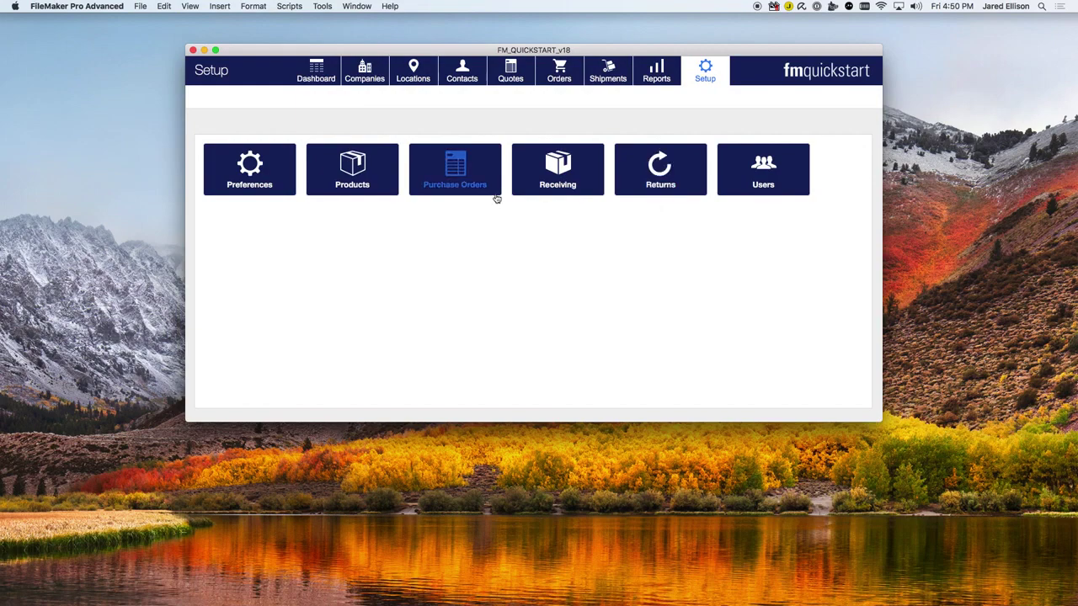
- Open Purchase Order #130, pending for 500 Glasses with $50,000.00 due
{"action": "left_click", "coordinate": [493, 191]}
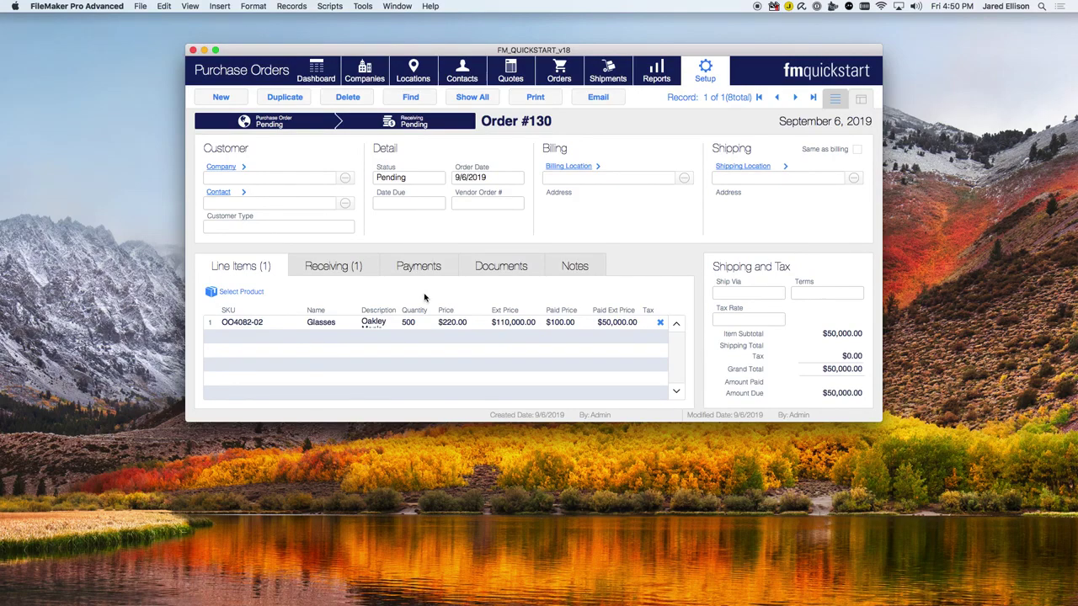
- Keep PO #130 status as Pending, view its receiving entry and open Receiving #130A
{"action": "left_click", "coordinate": [411, 178]}
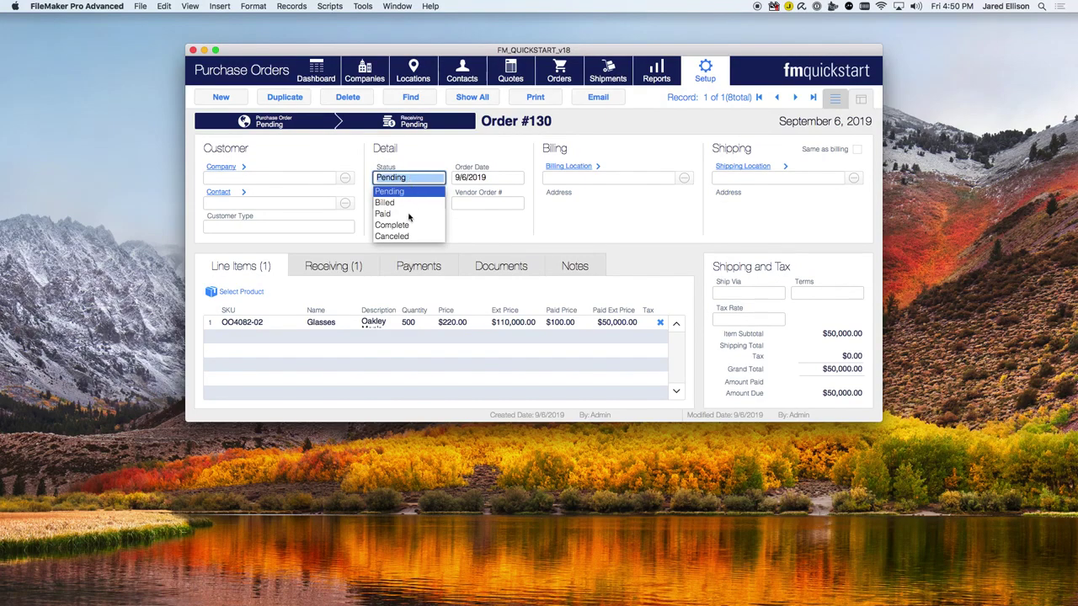
{"action": "left_click", "coordinate": [527, 232]}
{"action": "left_click", "coordinate": [510, 194]}
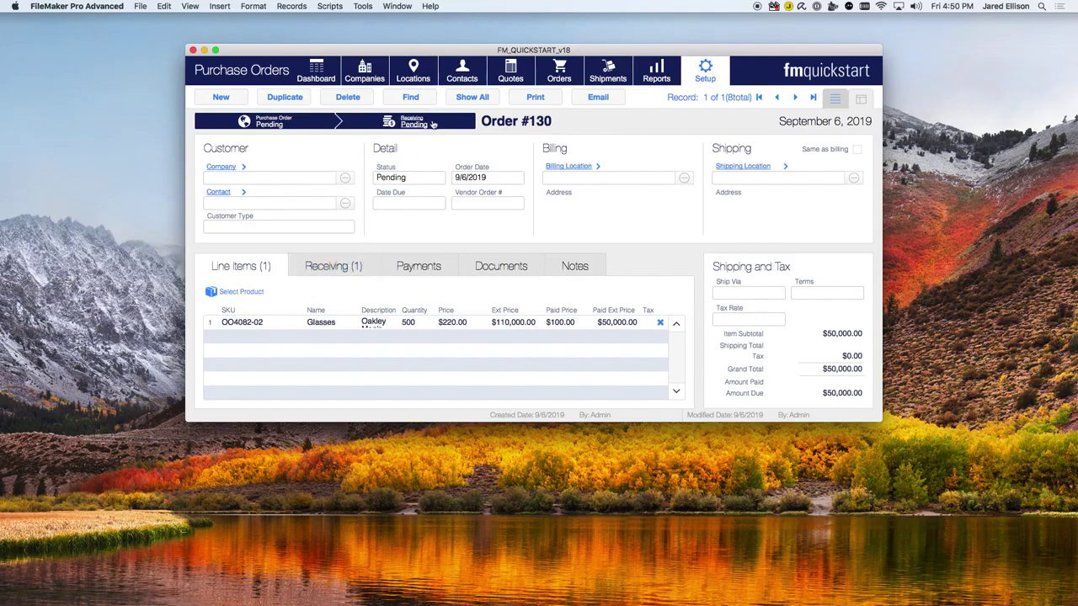
{"action": "left_click", "coordinate": [351, 268]}
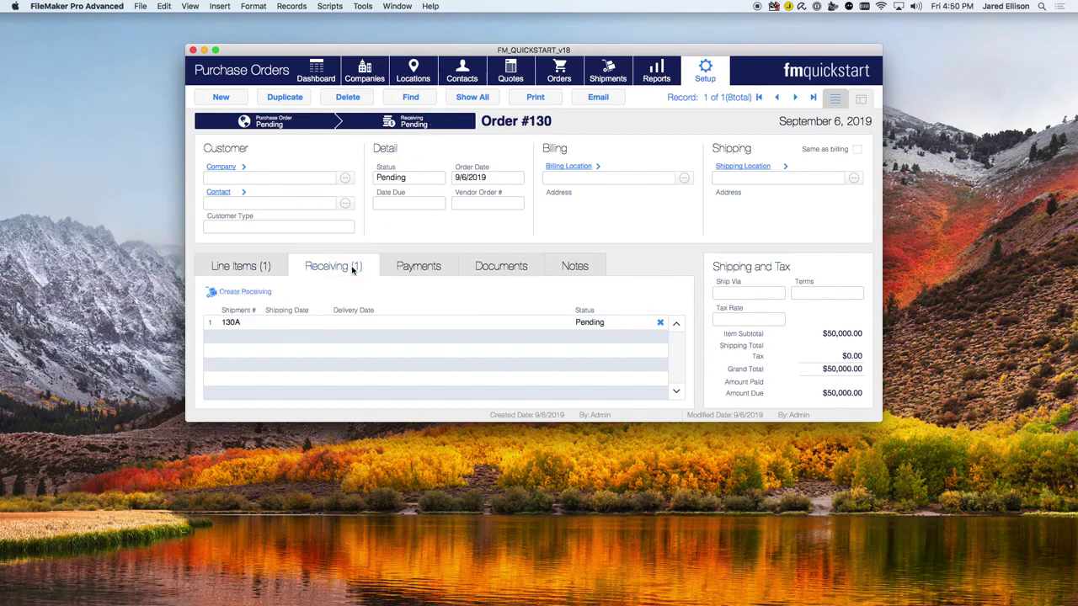
{"action": "left_click", "coordinate": [364, 326]}
{"action": "left_click", "coordinate": [394, 123]}
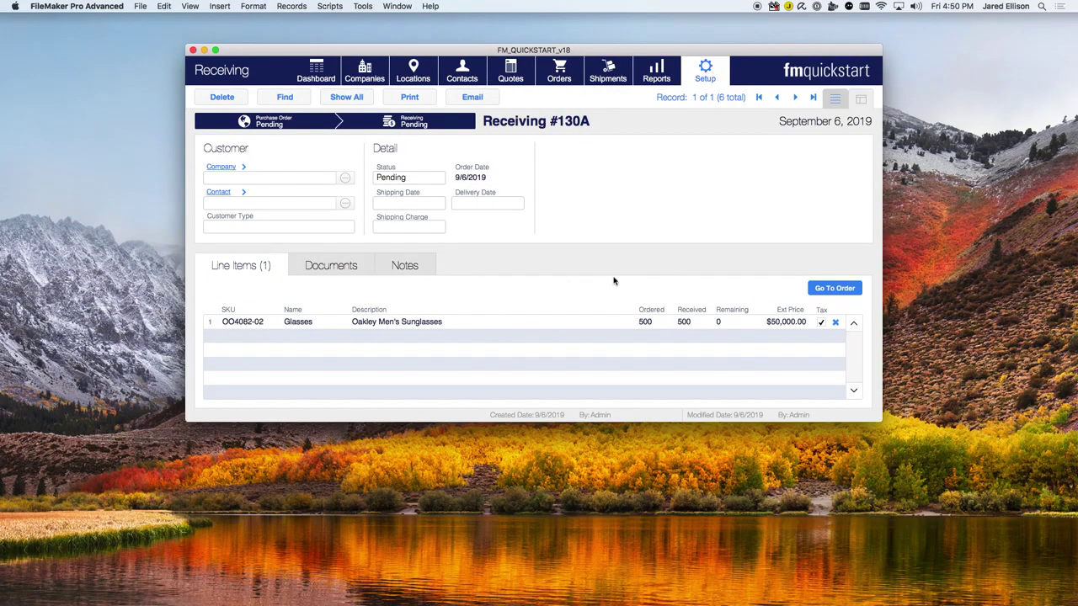
- Set the sunglasses received quantity to 100, then open the Glasses product record
{"action": "left_click", "coordinate": [687, 326]}
{"action": "double_click", "coordinate": [689, 321]}
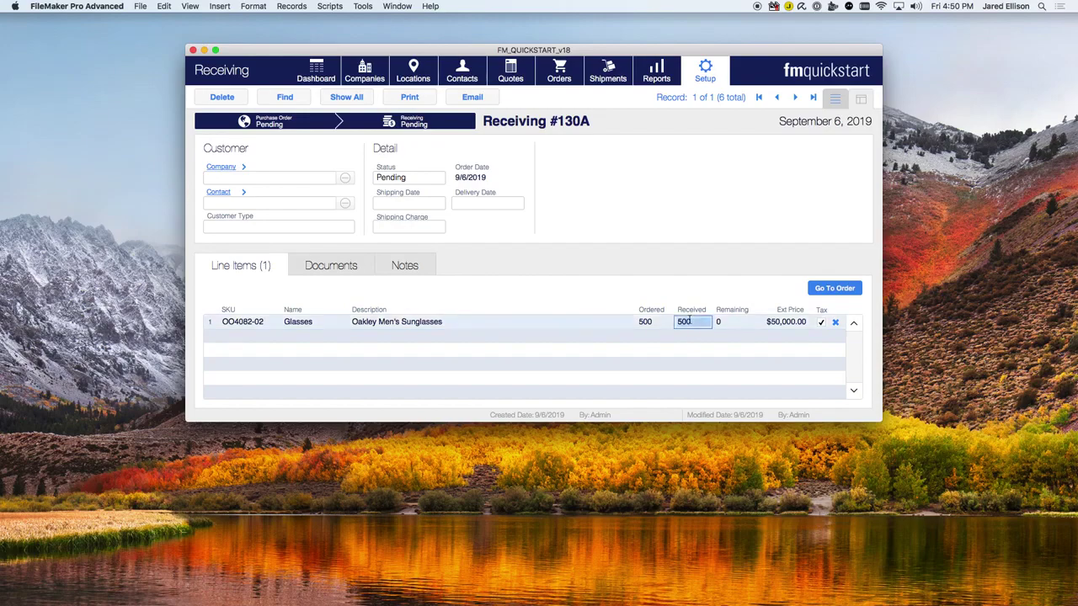
{"action": "type", "text": "100"}
{"action": "left_click", "coordinate": [745, 296]}
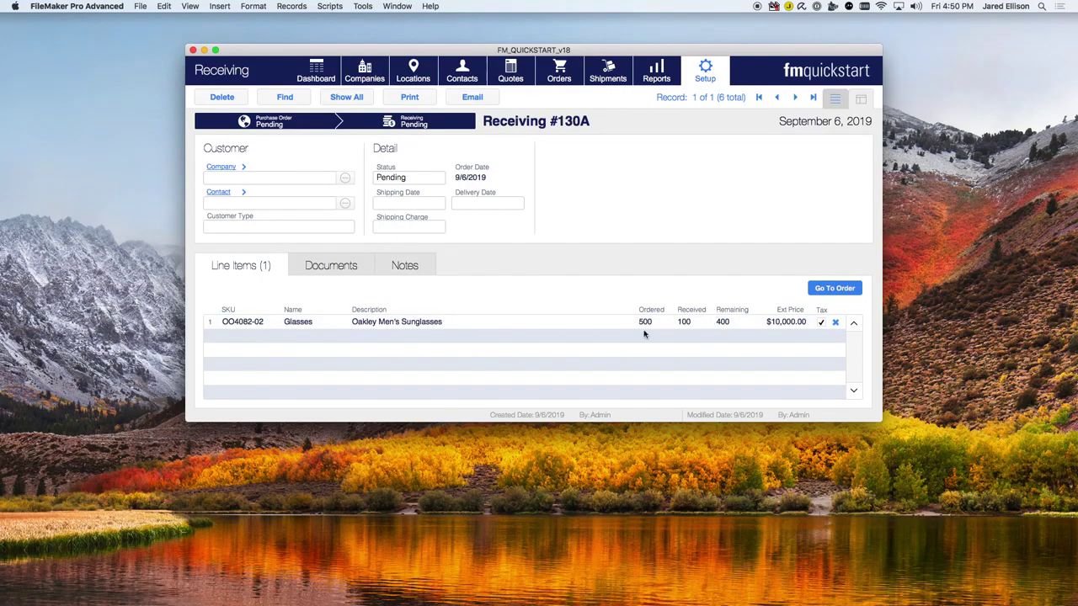
{"action": "left_click", "coordinate": [707, 67]}
{"action": "left_click", "coordinate": [385, 175]}
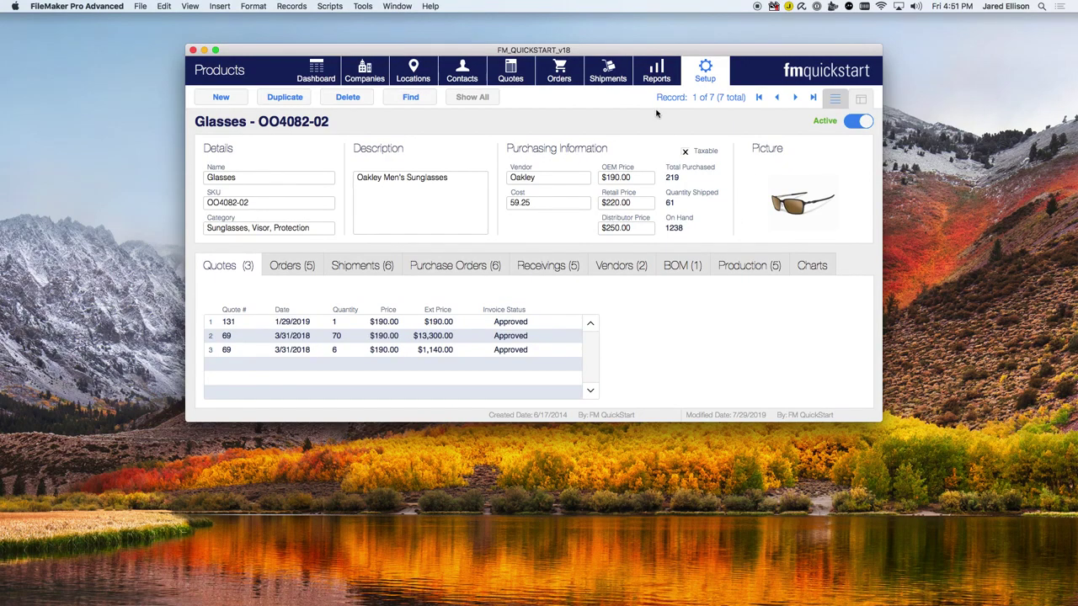
- Return from product OO4082-02 to the Setup screen with its Products and Receiving options
{"action": "left_click", "coordinate": [702, 74]}
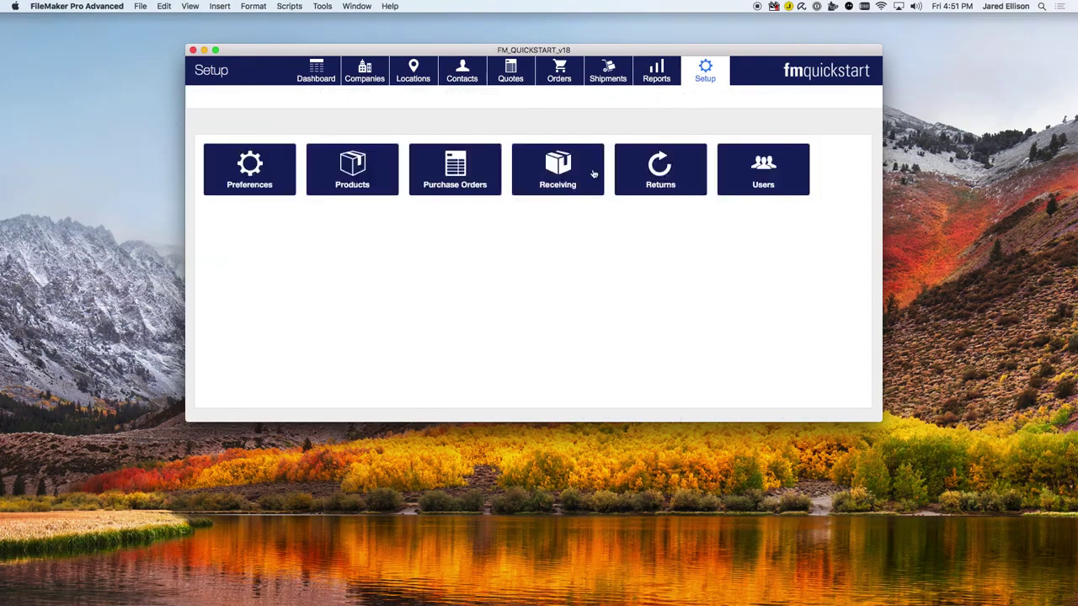
- Set the received quantity on Receiving #130A to 500
{"action": "left_click", "coordinate": [423, 185]}
{"action": "left_click", "coordinate": [438, 127]}
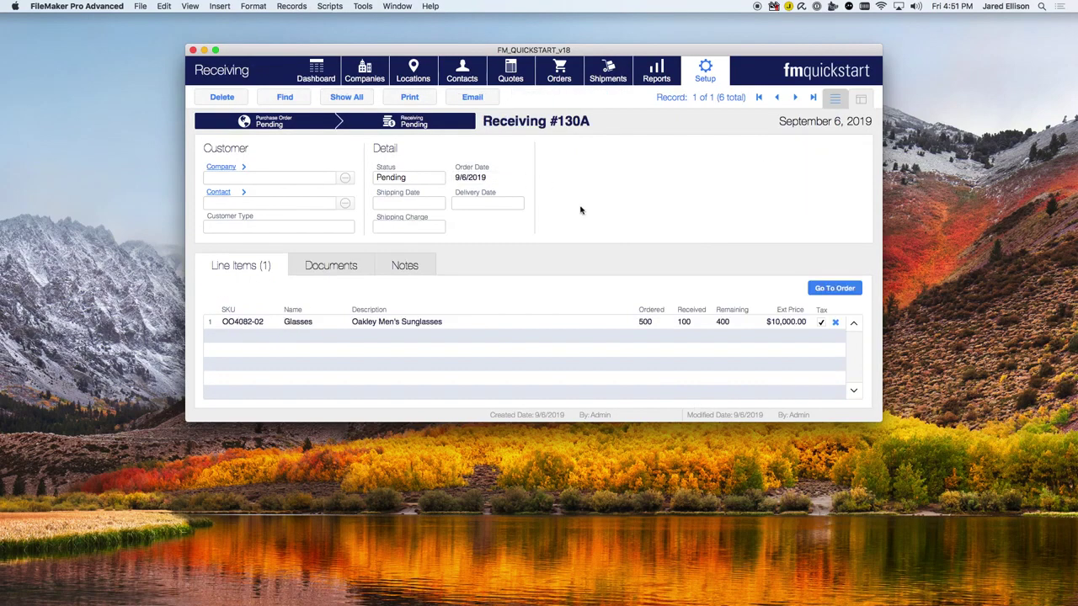
{"action": "left_click", "coordinate": [691, 325]}
{"action": "type", "text": "500"}
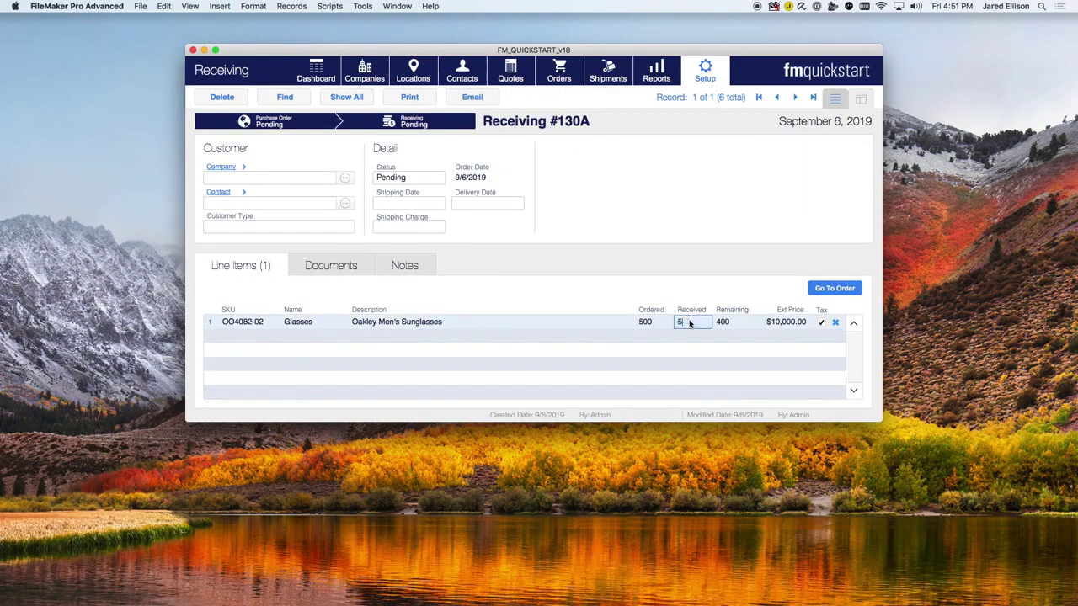
{"action": "left_click", "coordinate": [741, 313]}
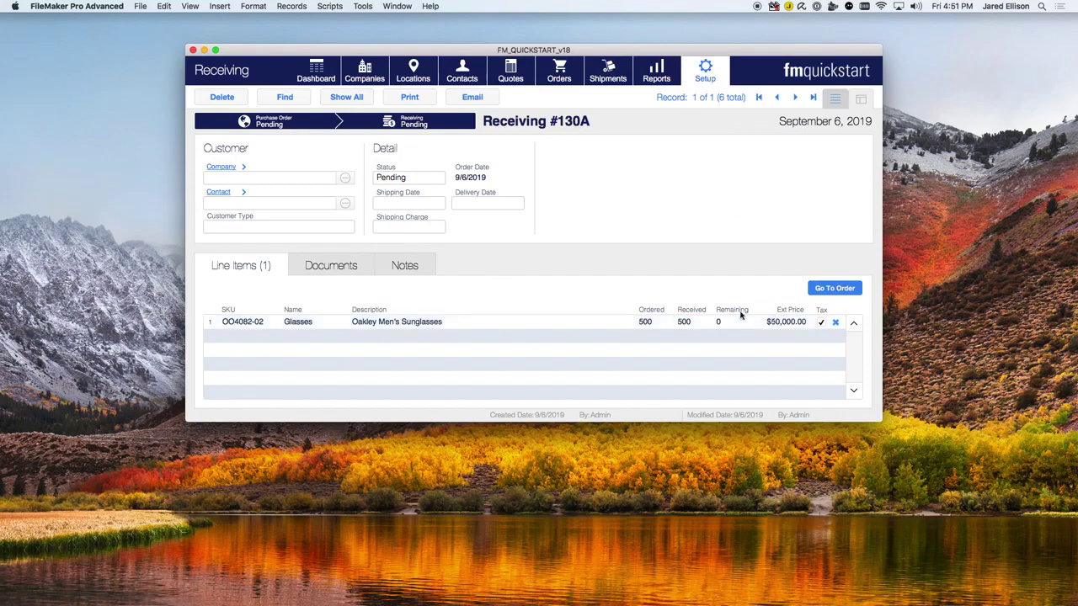
- Confirm Glasses now shows 1638 on hand, then return to Setup
{"action": "left_click", "coordinate": [699, 80]}
{"action": "left_click", "coordinate": [352, 169]}
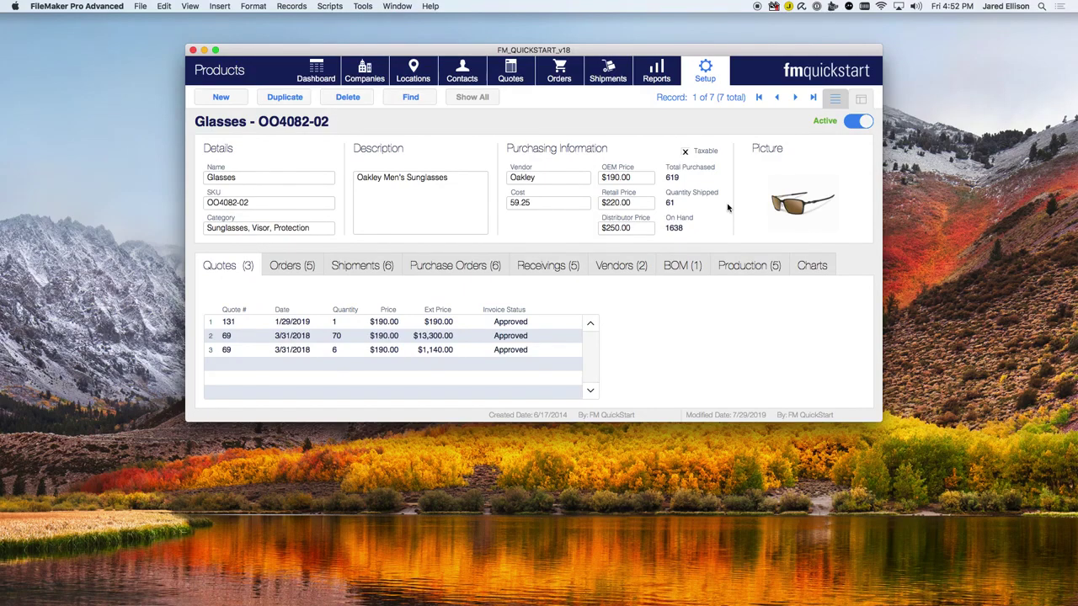
{"action": "left_click", "coordinate": [699, 74]}
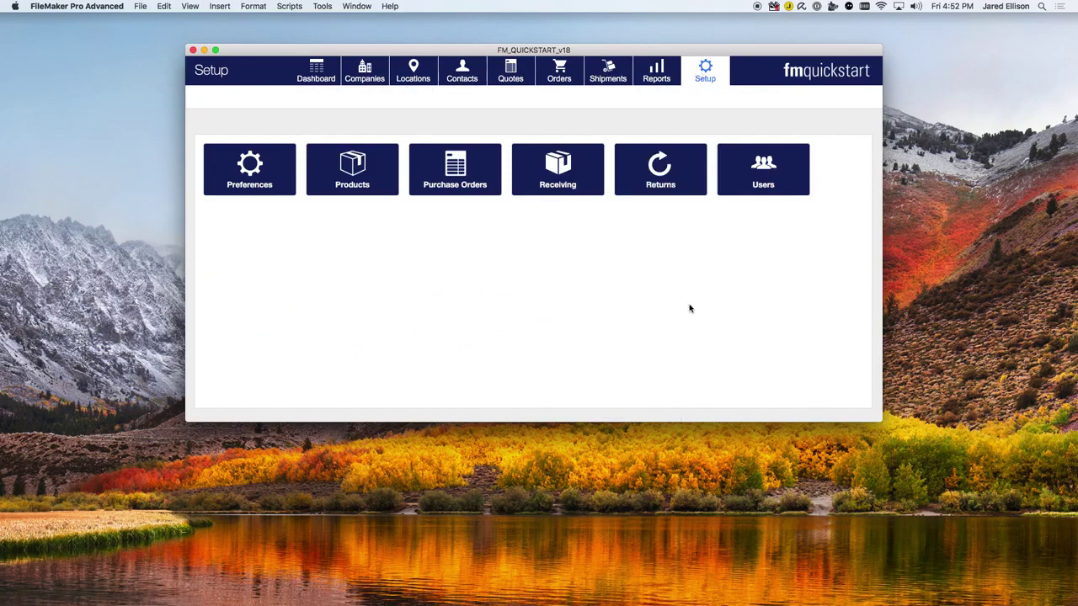
{"action": "left_click", "coordinate": [682, 190]}
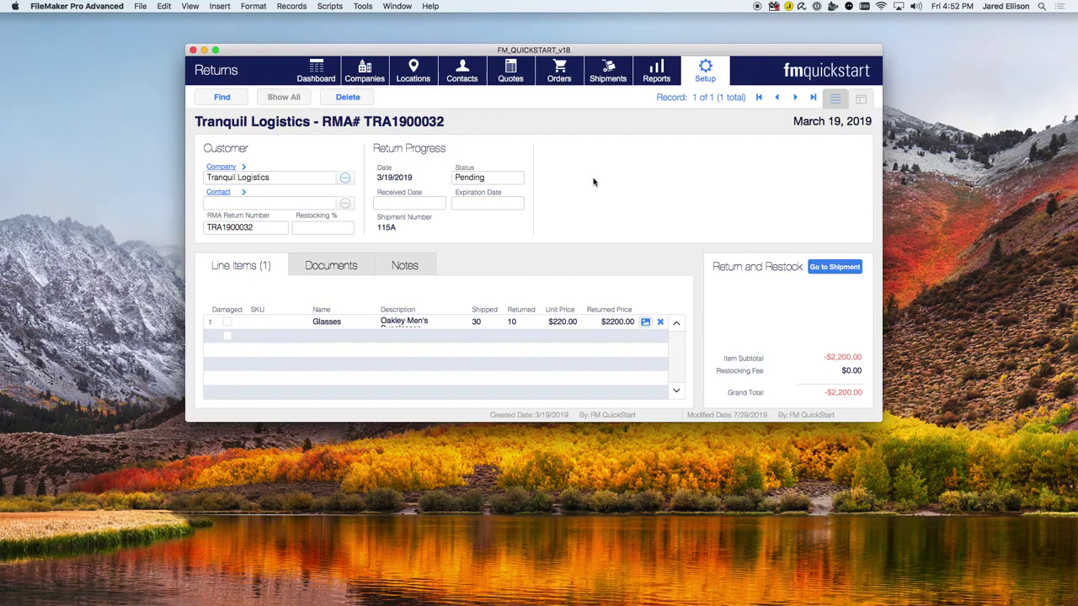
{"action": "left_click", "coordinate": [505, 180]}
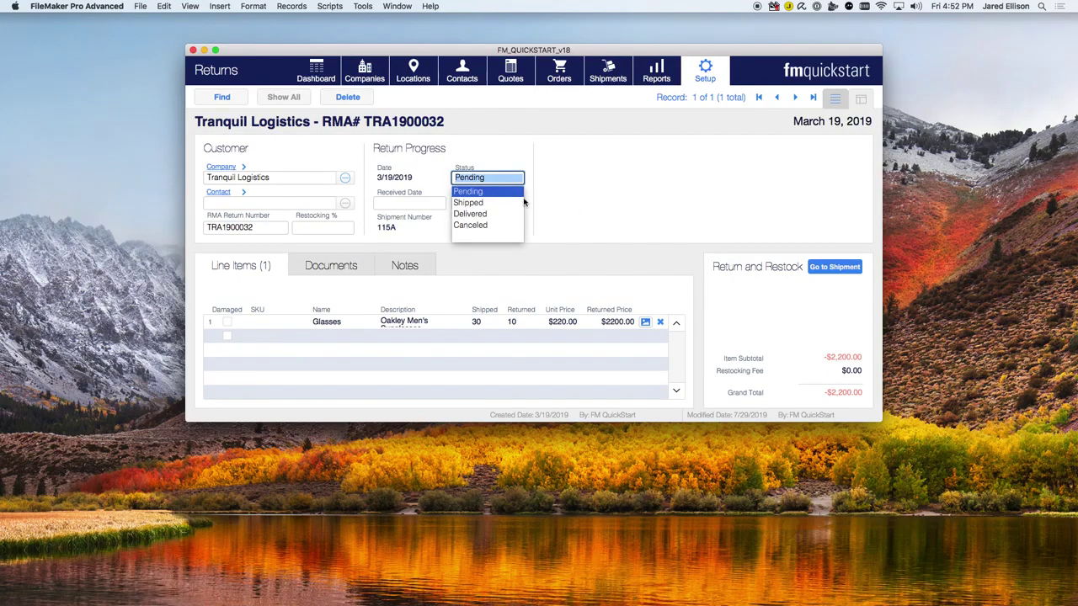
{"action": "left_click", "coordinate": [493, 149]}
{"action": "left_click", "coordinate": [416, 199]}
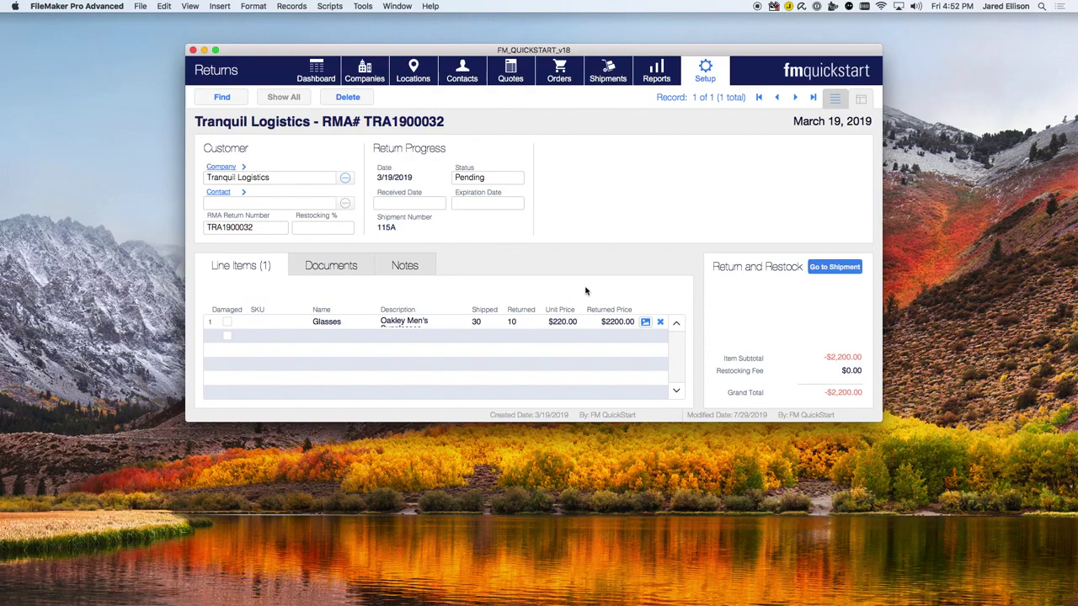
{"action": "left_click", "coordinate": [699, 67]}
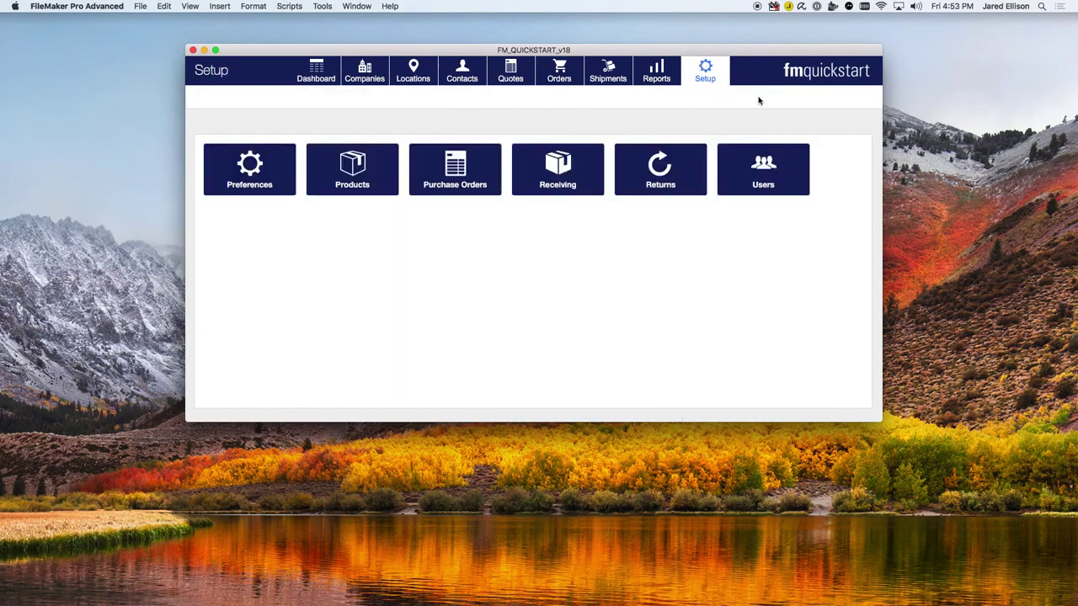
- Open Receiving #130A, the 500 sunglasses receipt
{"action": "left_click", "coordinate": [585, 177]}
{"action": "right_click", "coordinate": [614, 173]}
{"action": "left_click", "coordinate": [578, 169]}
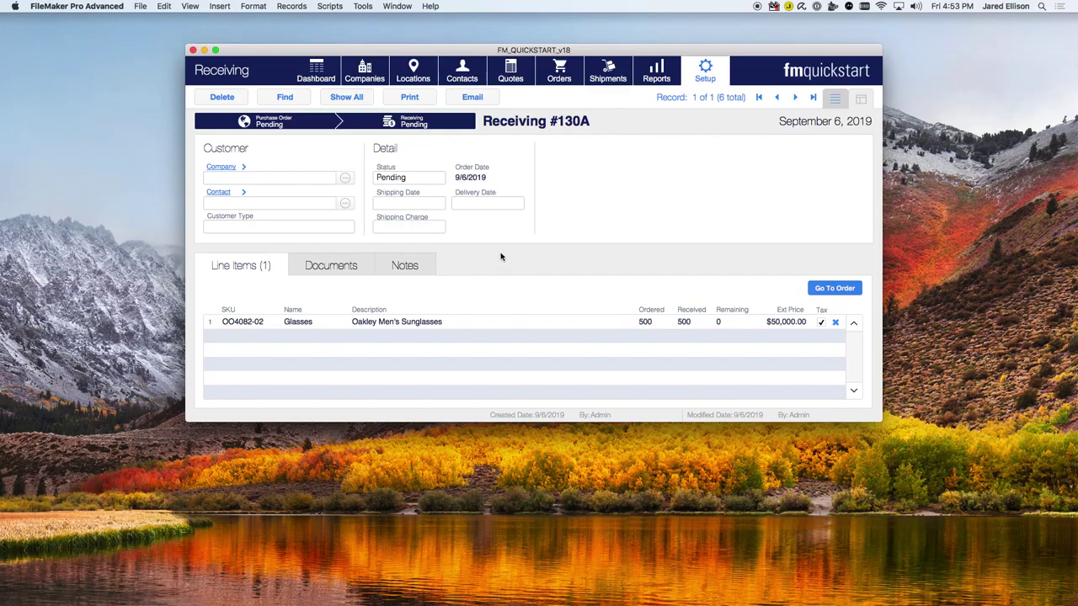
- Leave the receiving status as Pending and commit the record
{"action": "left_click", "coordinate": [427, 177]}
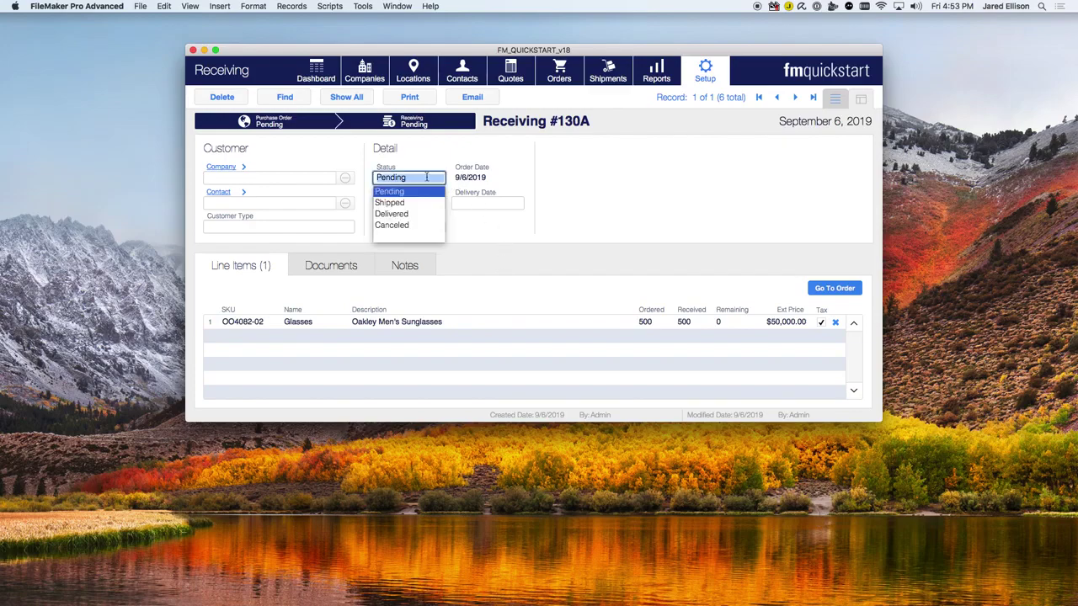
{"action": "key", "text": "Escape"}
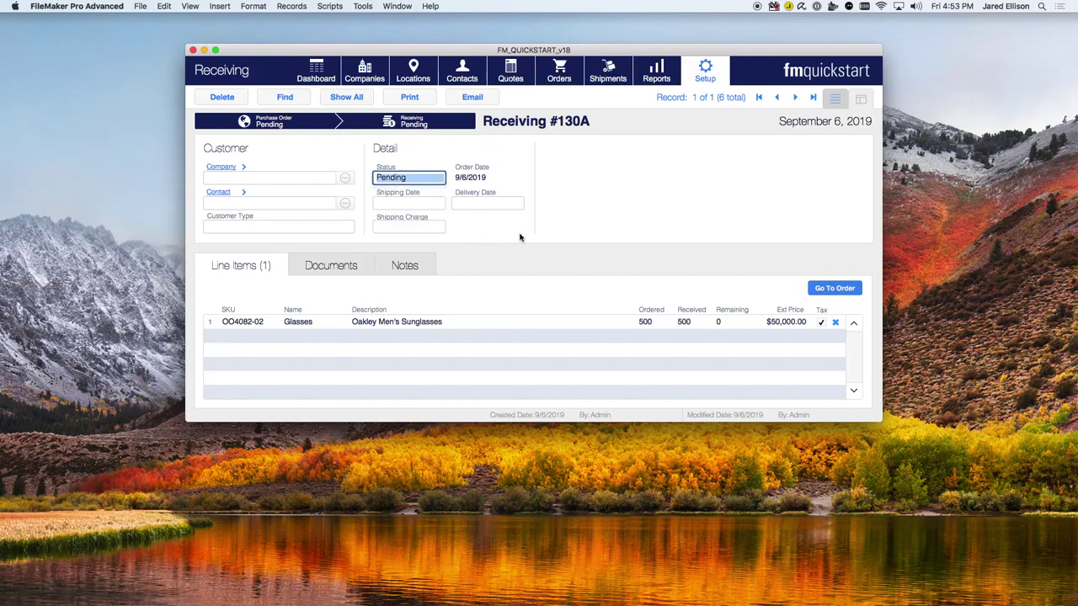
{"action": "left_click", "coordinate": [434, 210]}
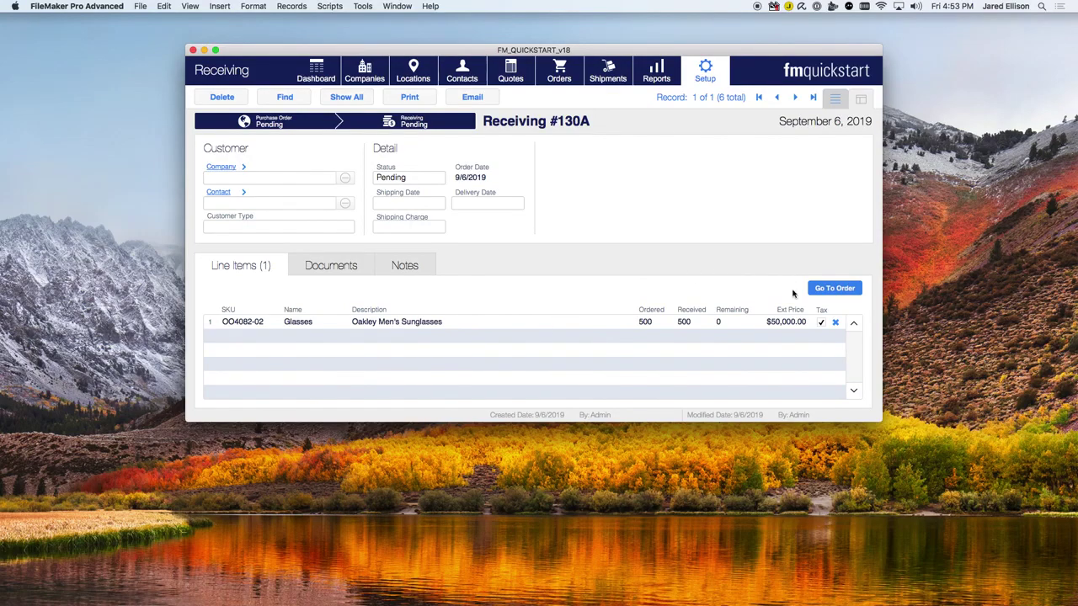
{"action": "left_click", "coordinate": [315, 289]}
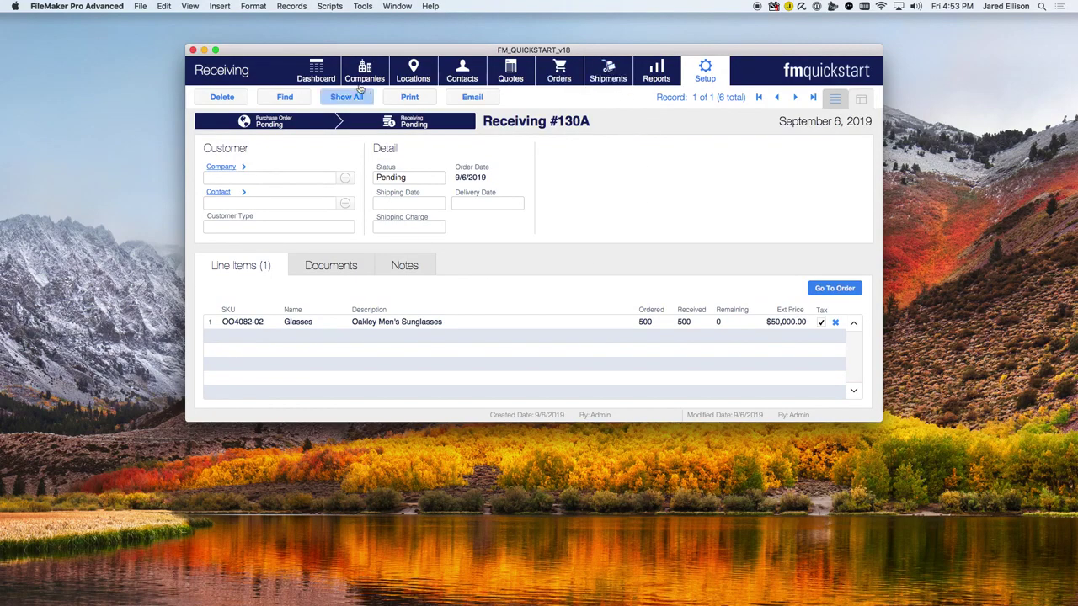
- Show the Dashboard's Production view and open pending Shipment #115A
{"action": "left_click", "coordinate": [316, 72]}
{"action": "left_click", "coordinate": [821, 122]}
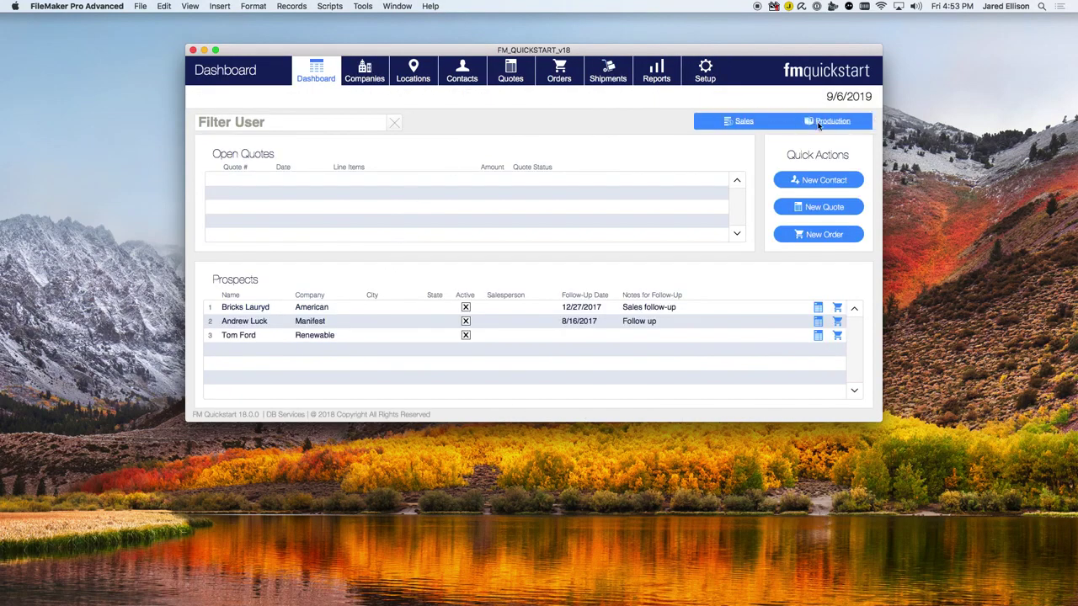
{"action": "left_click", "coordinate": [414, 307]}
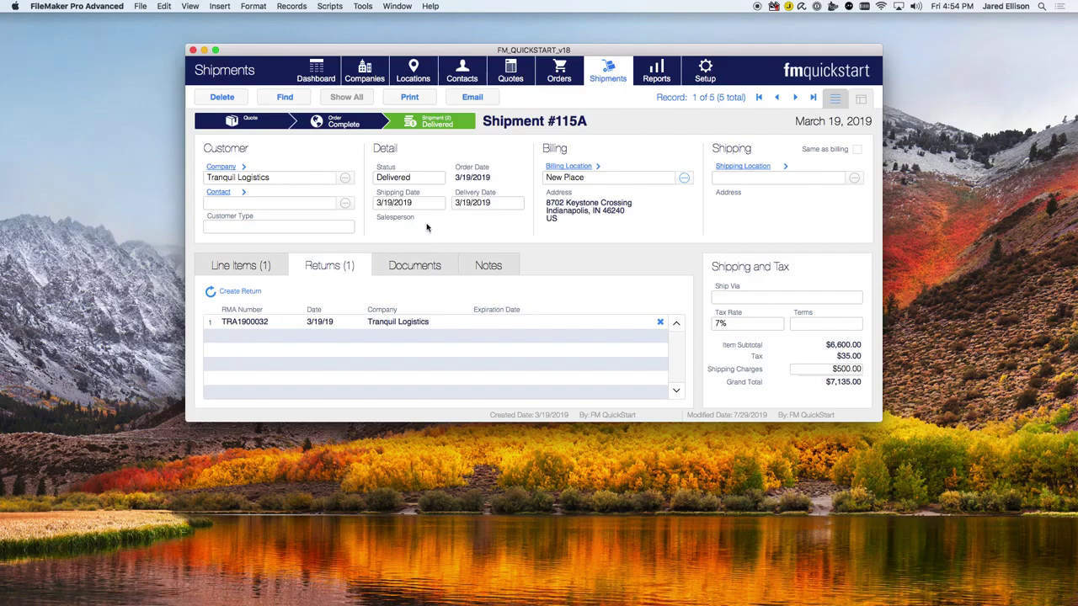
- Check the shipment's empty Documents list, then go back to the Dashboard
{"action": "left_click", "coordinate": [415, 266]}
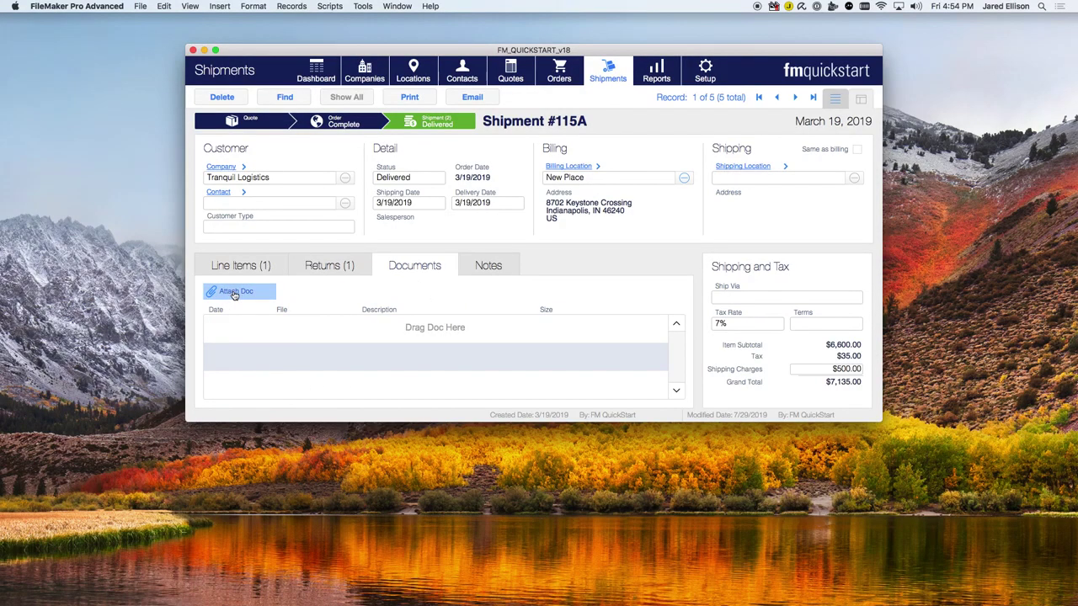
{"action": "left_click", "coordinate": [467, 334]}
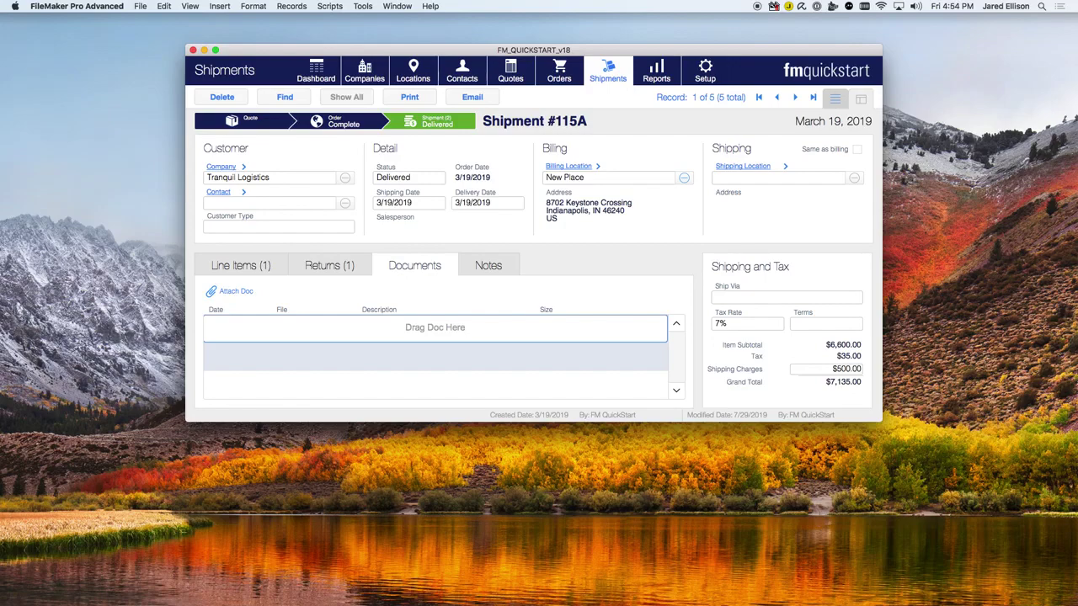
{"action": "left_click", "coordinate": [326, 79]}
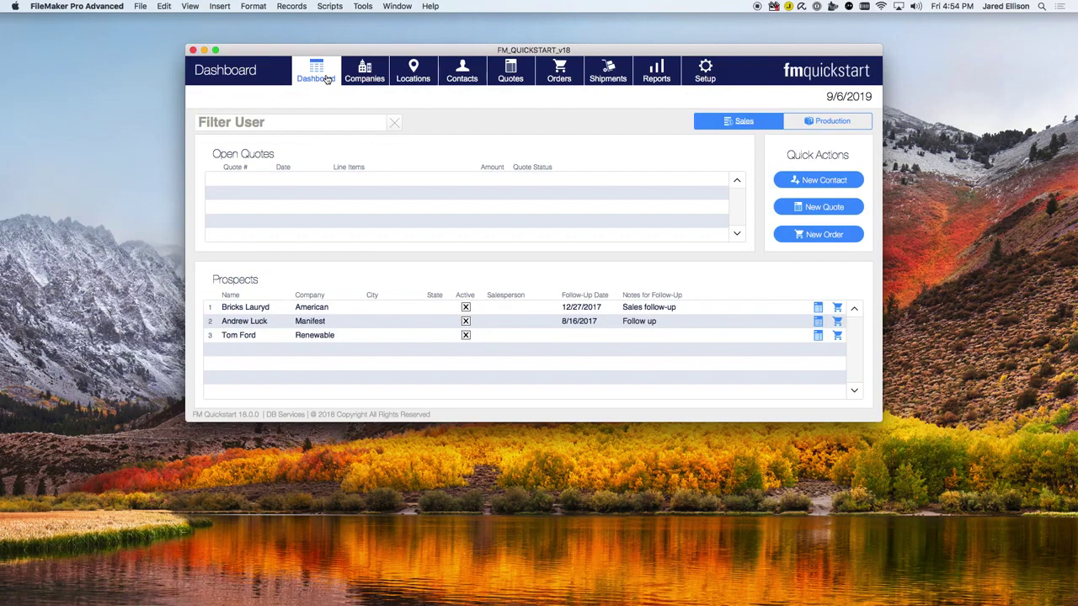